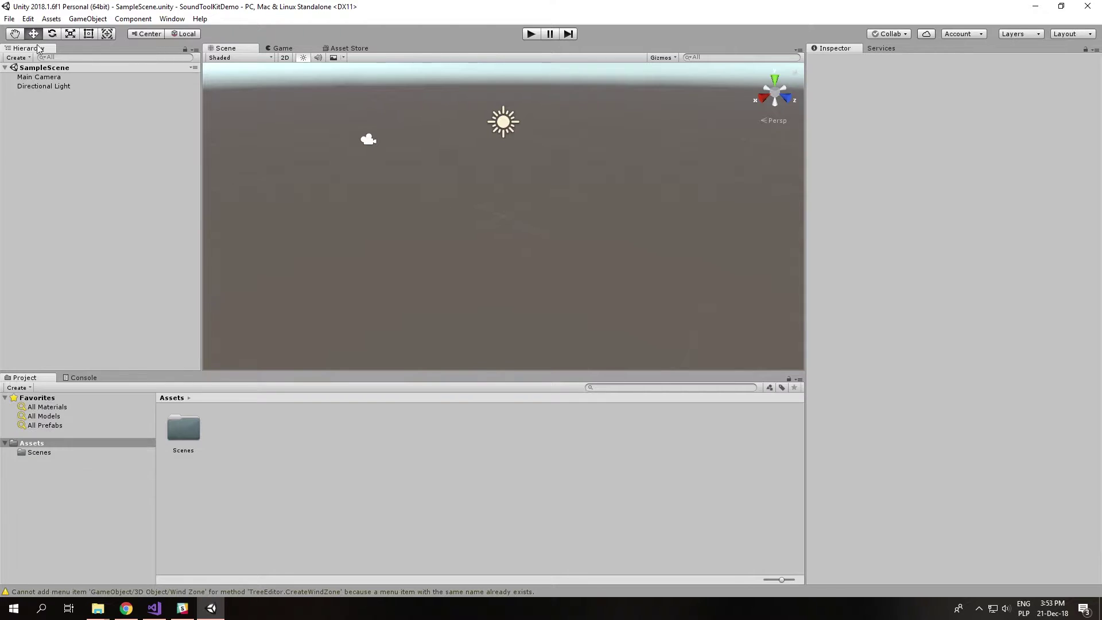
Import the SoundToolKit.unitypackage custom package and check the new SoundToolKit menu
click(52, 19)
mouse_move(98, 135)
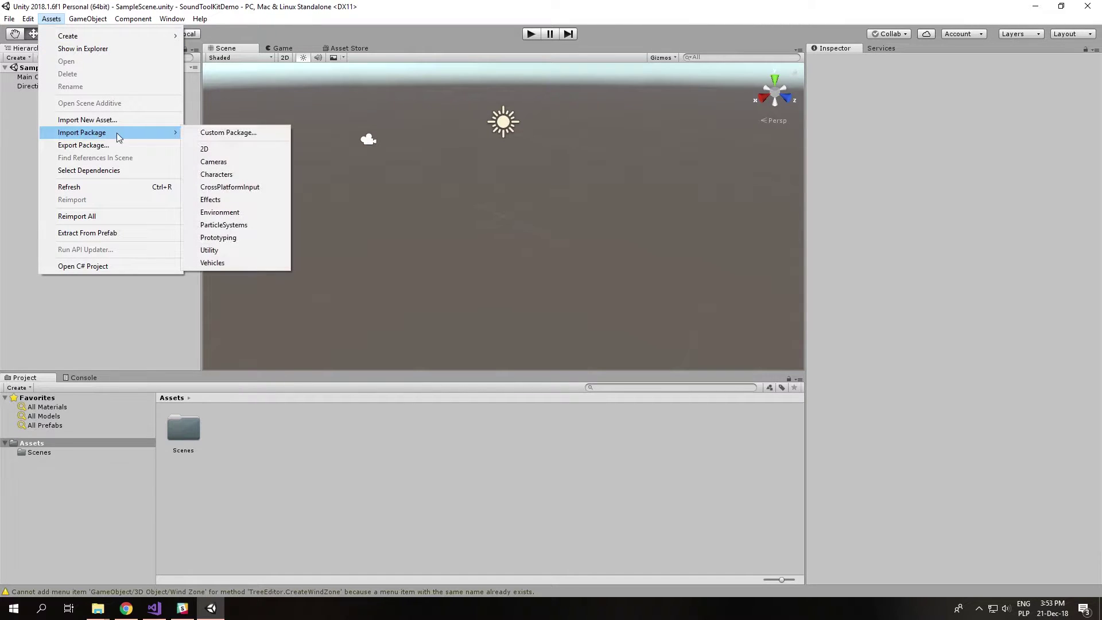
click(194, 137)
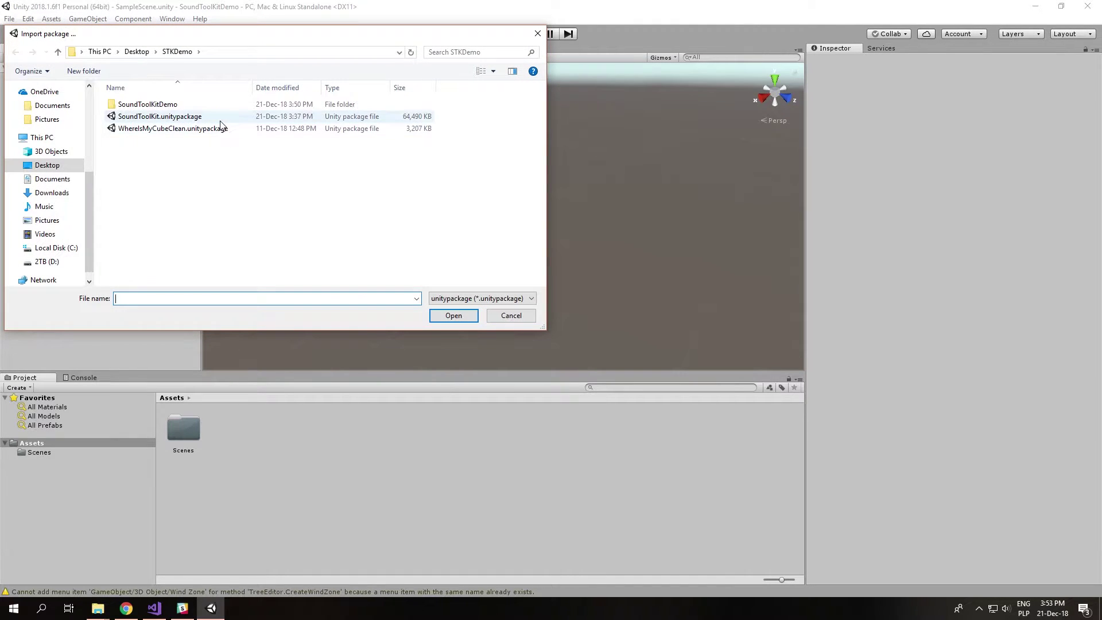
double_click(221, 118)
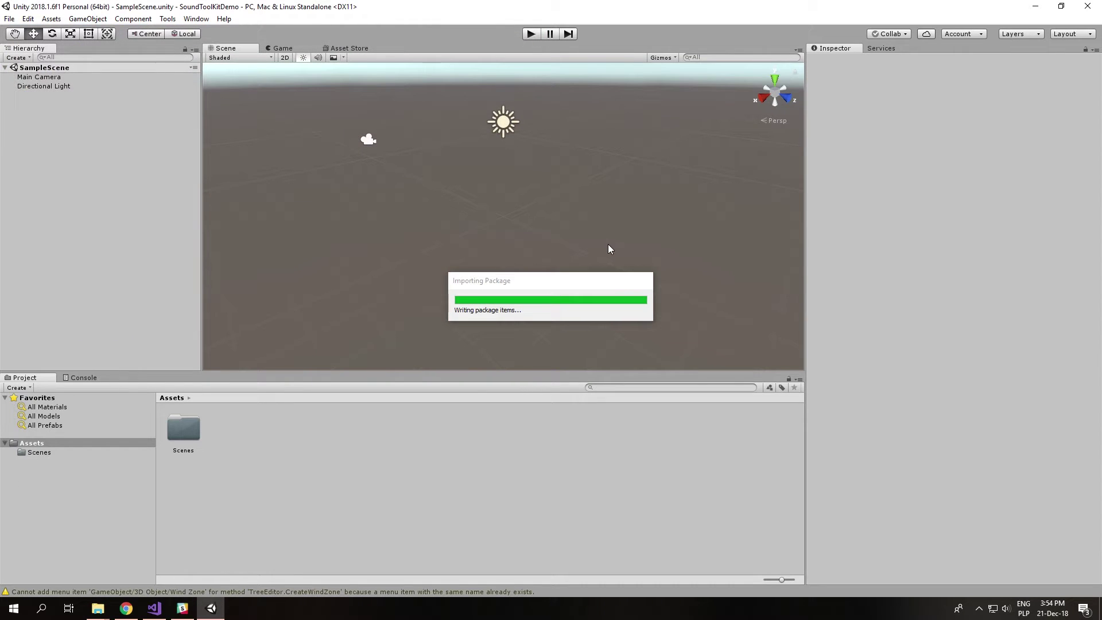
click(168, 19)
click(170, 20)
Import the WhereIsMyCubeClean.unitypackage custom package with all its contents
click(56, 21)
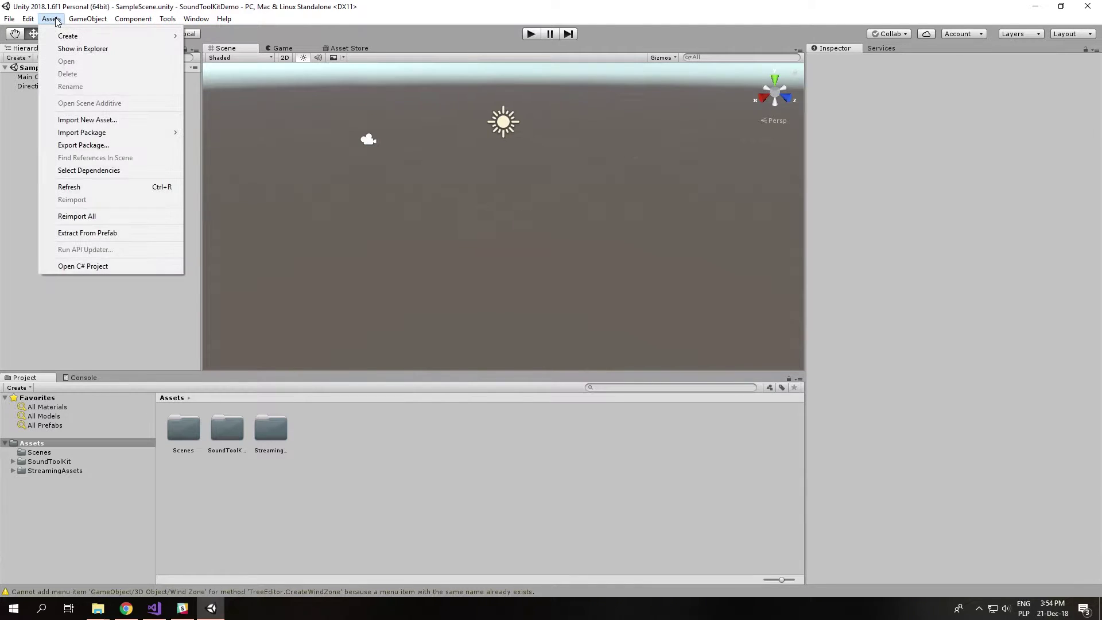
mouse_move(102, 135)
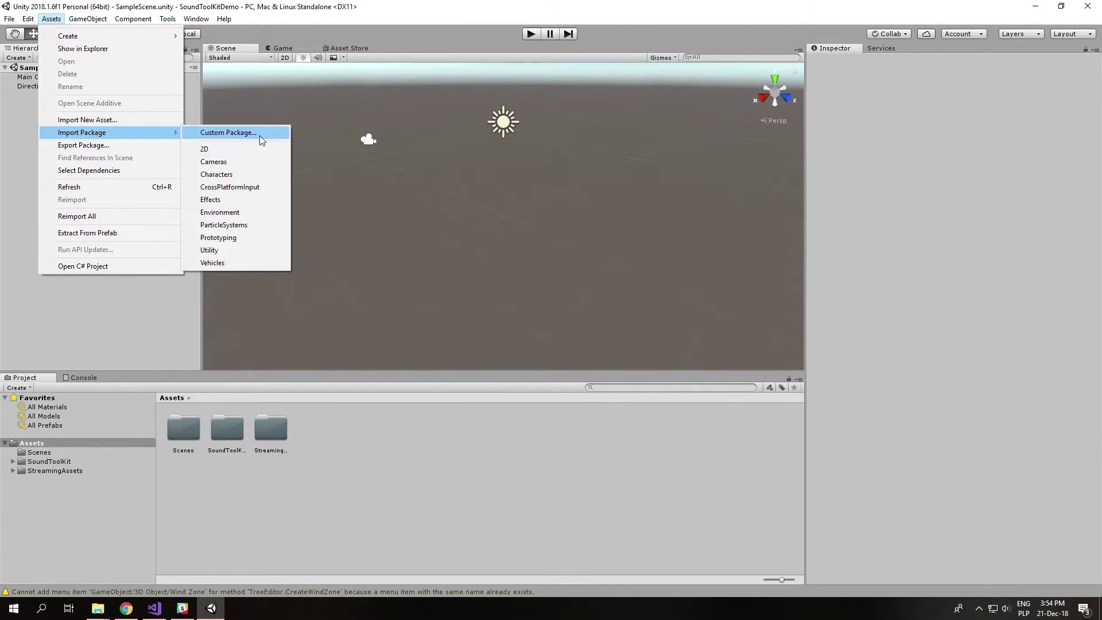
click(259, 134)
double_click(222, 130)
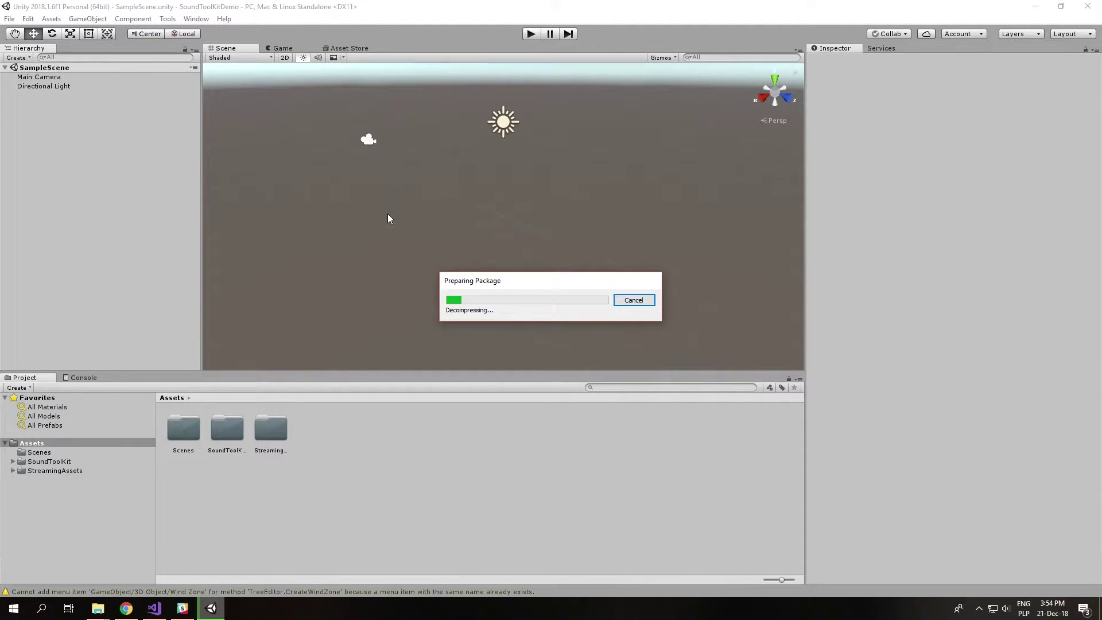
drag(202, 70, 201, 183)
click(185, 209)
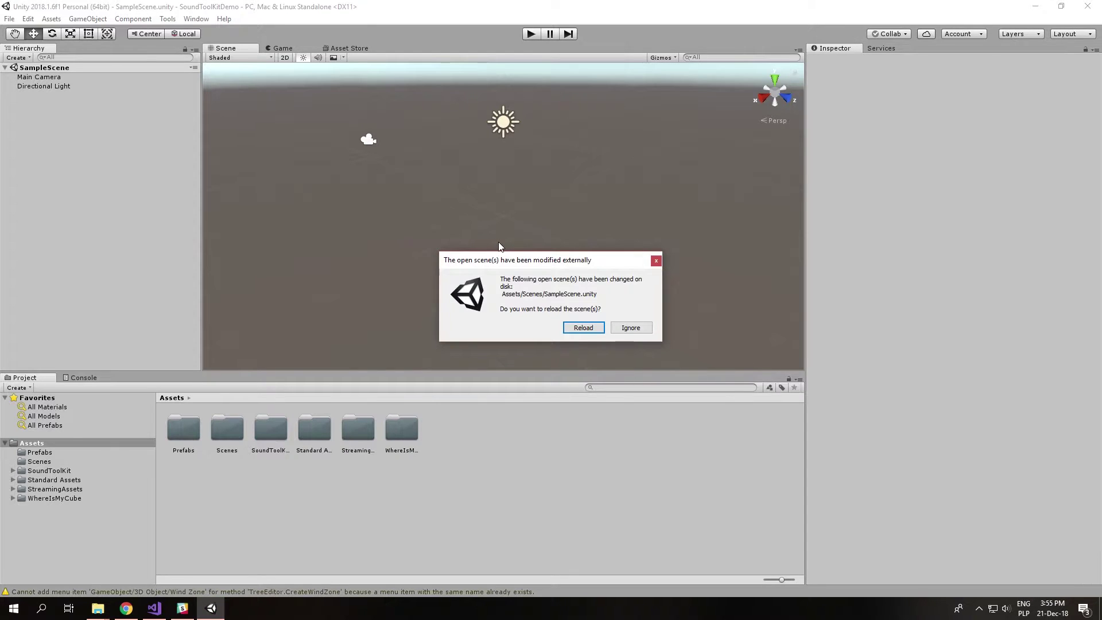
Reload SampleScene as the WhereIsMyCube level, view the room walls, and run it in play mode
click(583, 327)
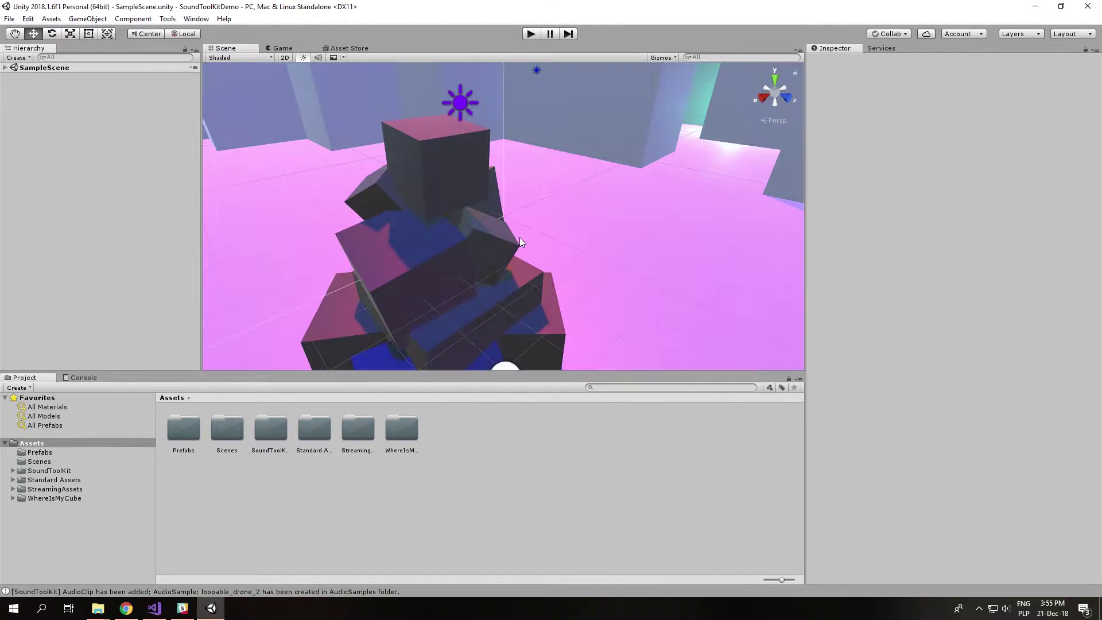
right_drag(547, 259, 886, 171)
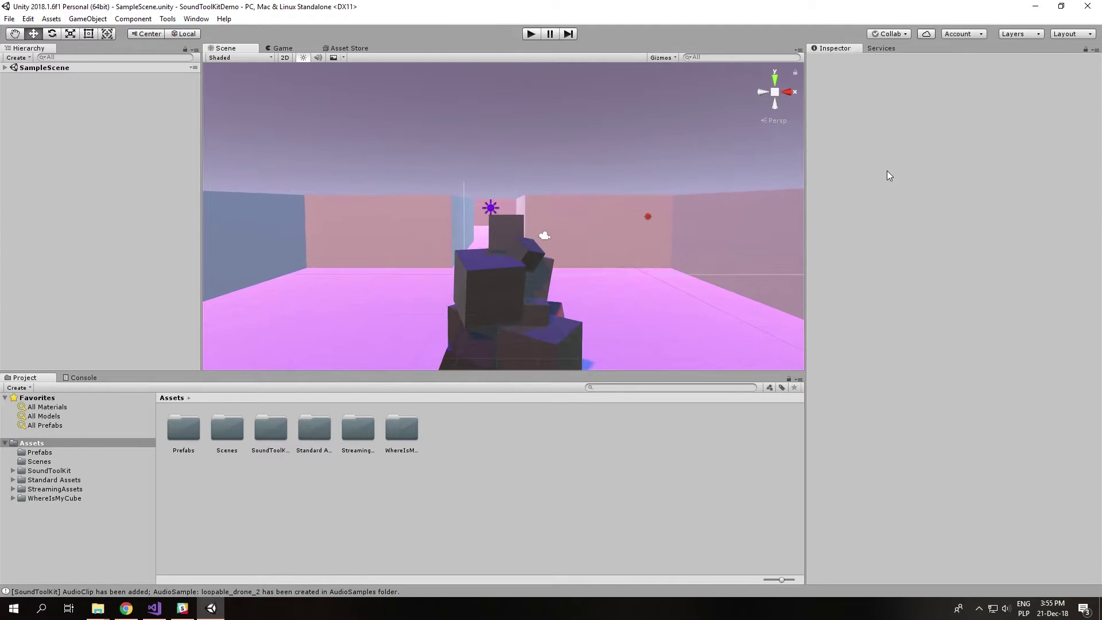
click(529, 34)
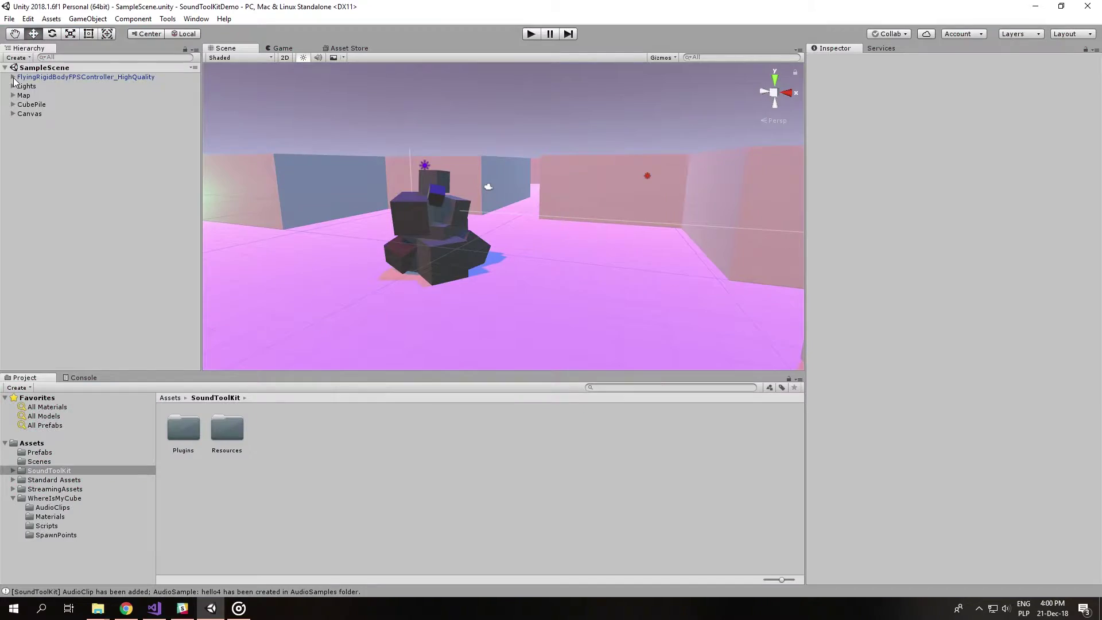
Stop play mode and add a SoundToolKitListener component to the Camera_high object
click(13, 77)
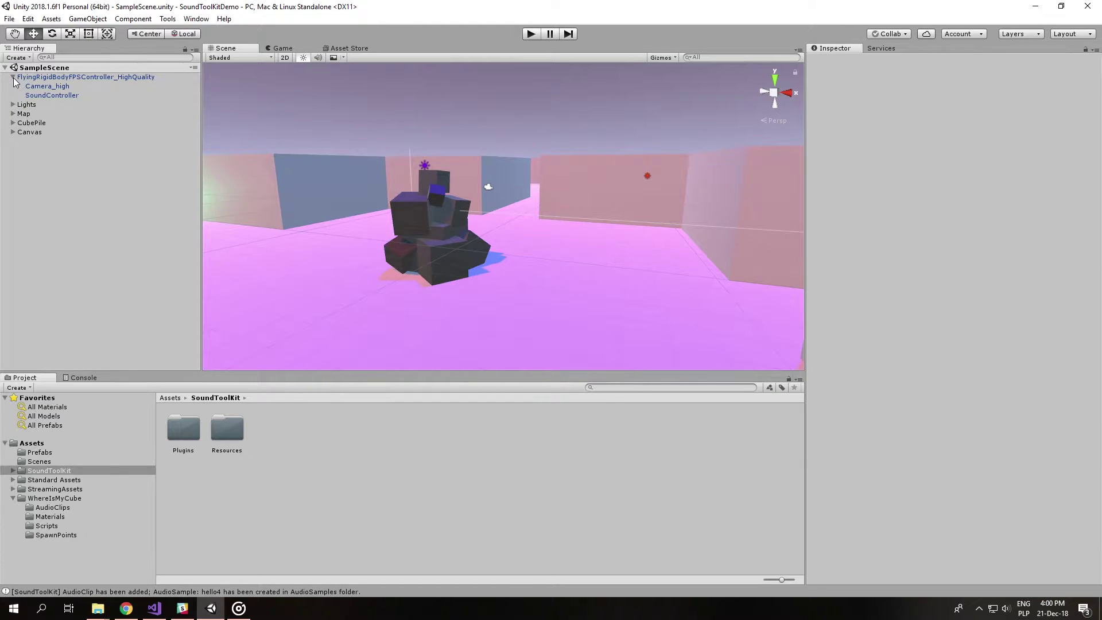
click(33, 86)
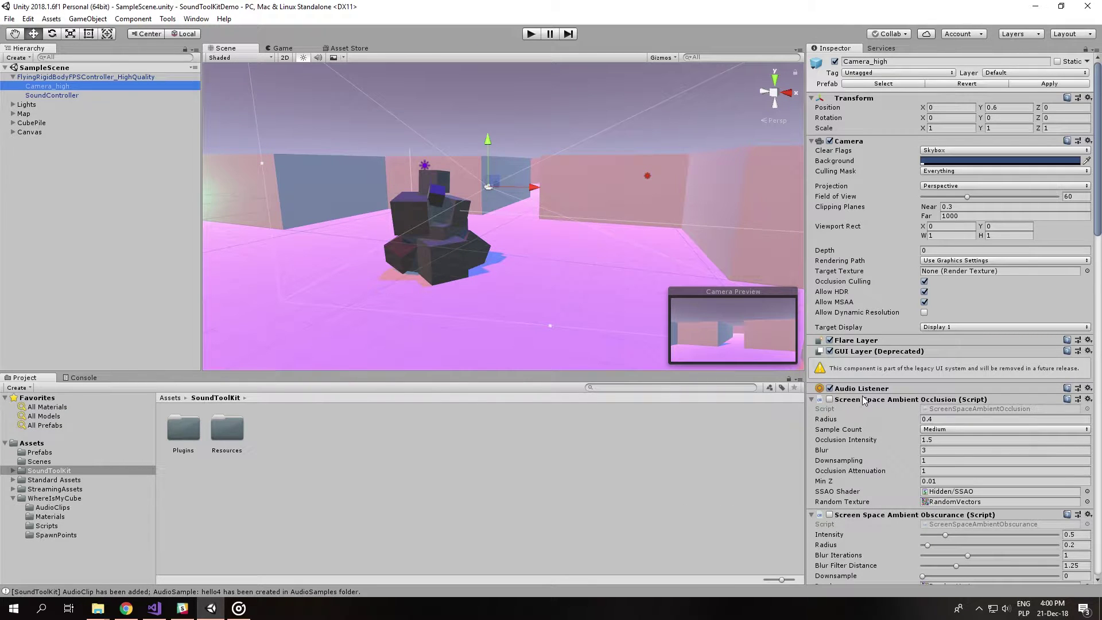
scroll(864, 394, down, 15)
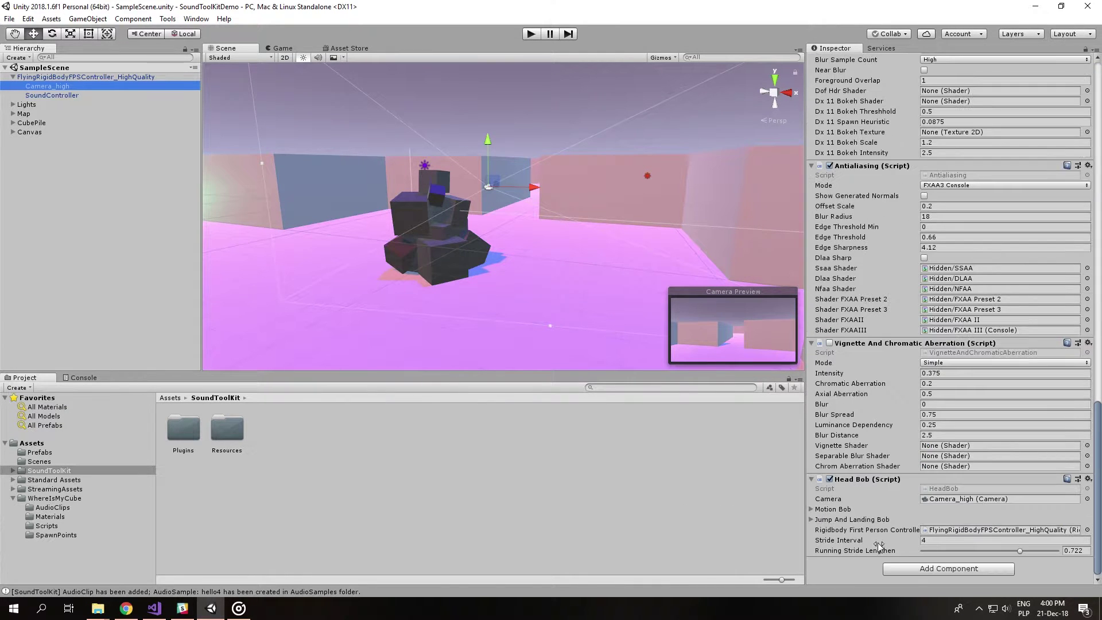
click(893, 570)
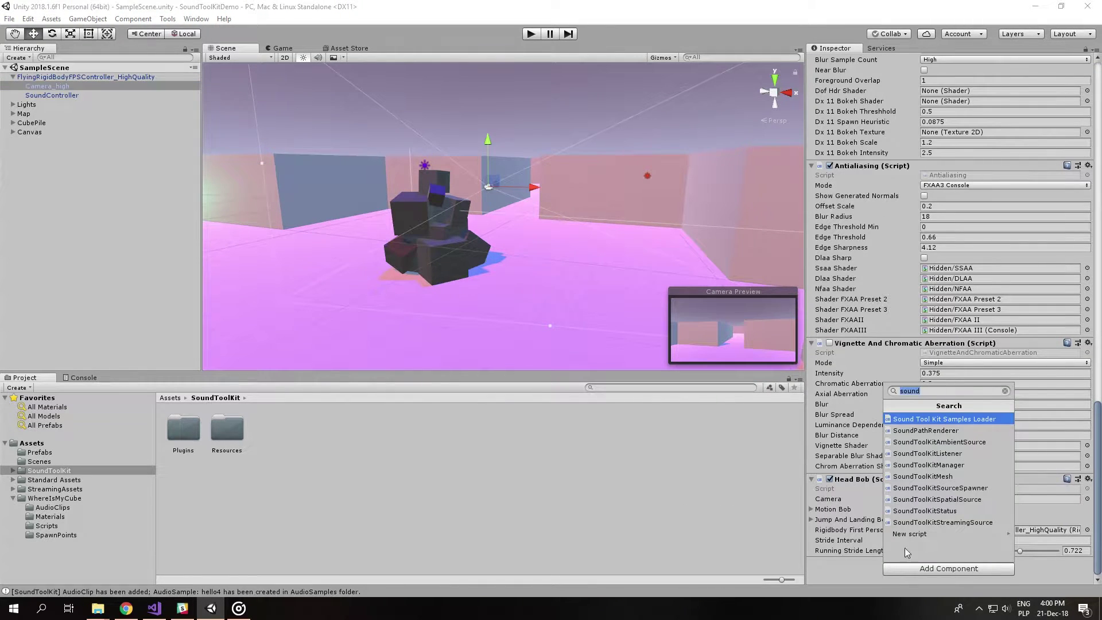
click(925, 459)
scroll(925, 459, up, 15)
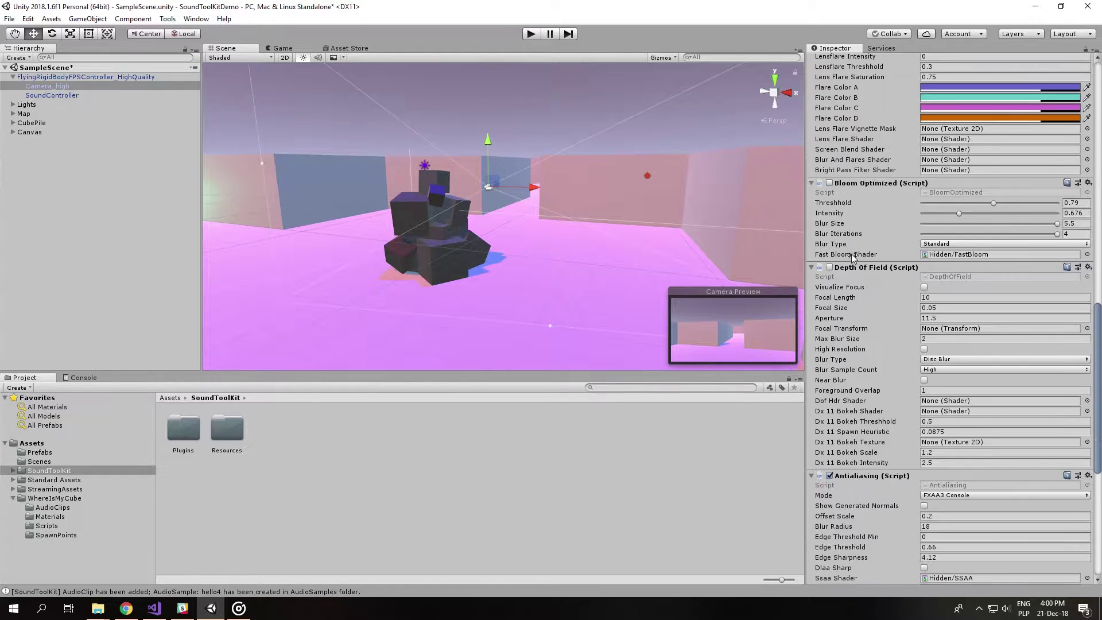
scroll(844, 186, up, 10)
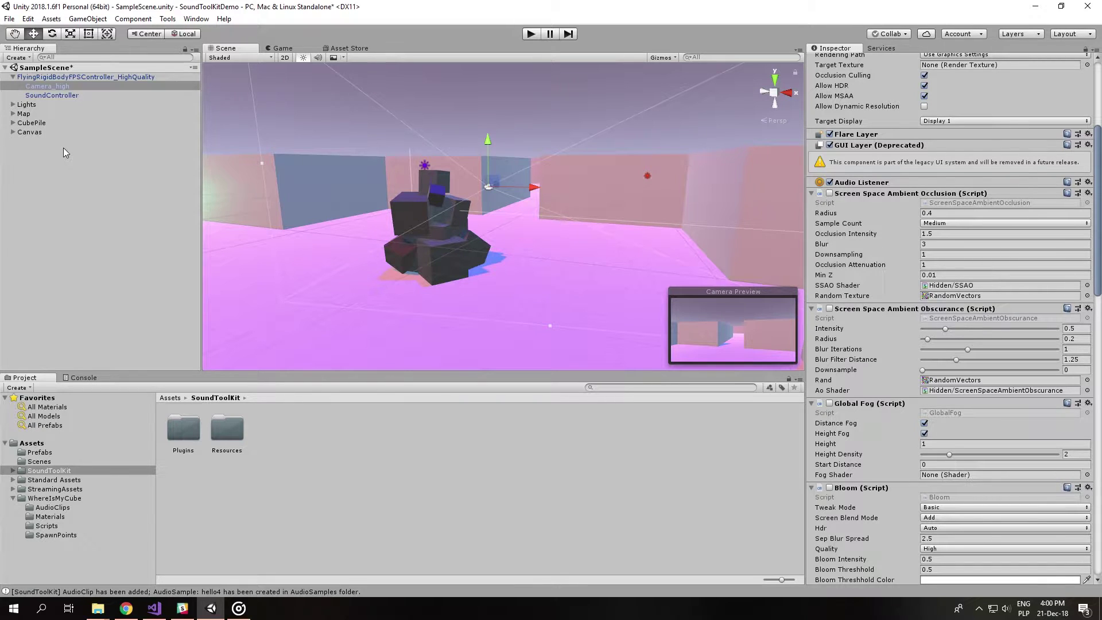
Expand Map and its MainRoom, StairRoom, TransmissionCorridor, HugeRoom and SmallRoom groups in the Hierarchy
click(14, 114)
click(20, 123)
click(21, 224)
scroll(23, 259, down, 1)
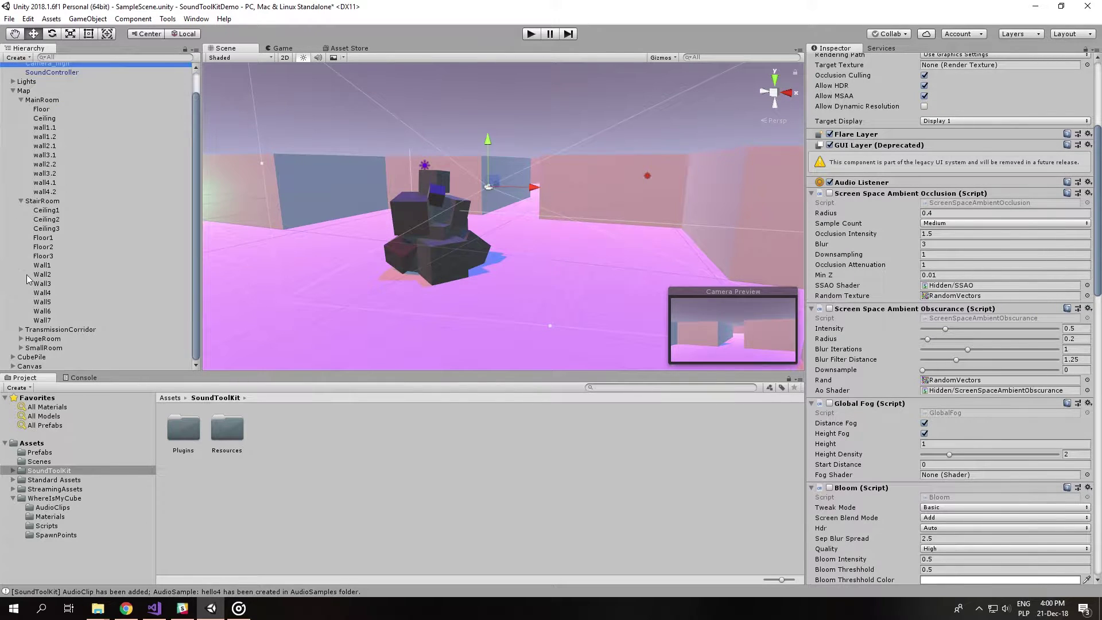
click(21, 334)
scroll(21, 336, down, 7)
click(21, 339)
click(21, 348)
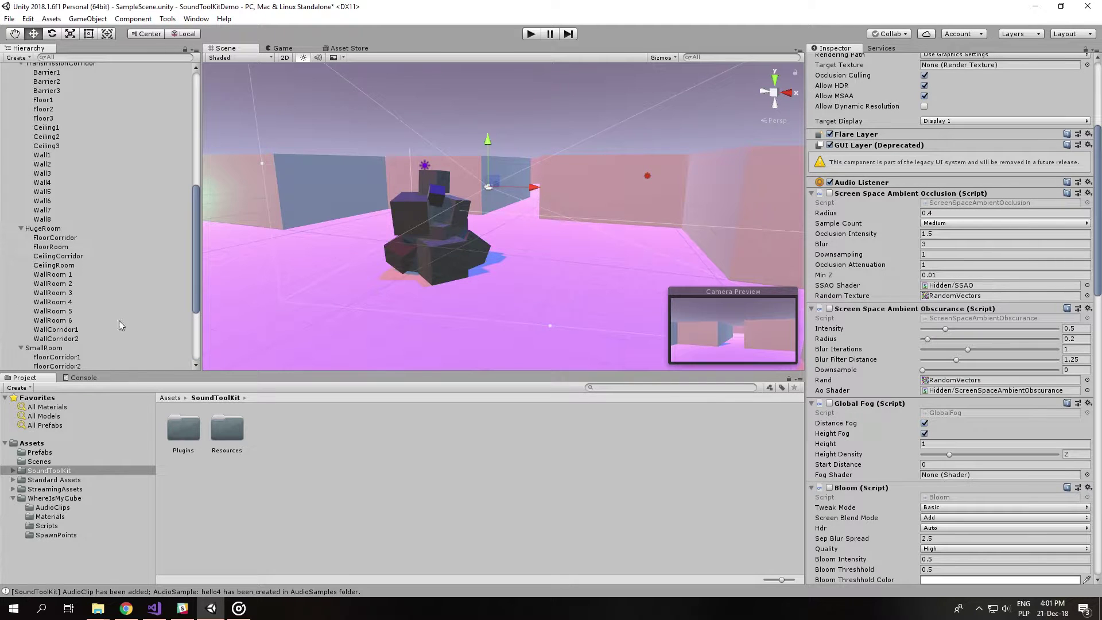
Select all map objects from Floor to WallRoom3, excluding the room group objects
click(304, 218)
click(477, 186)
click(639, 207)
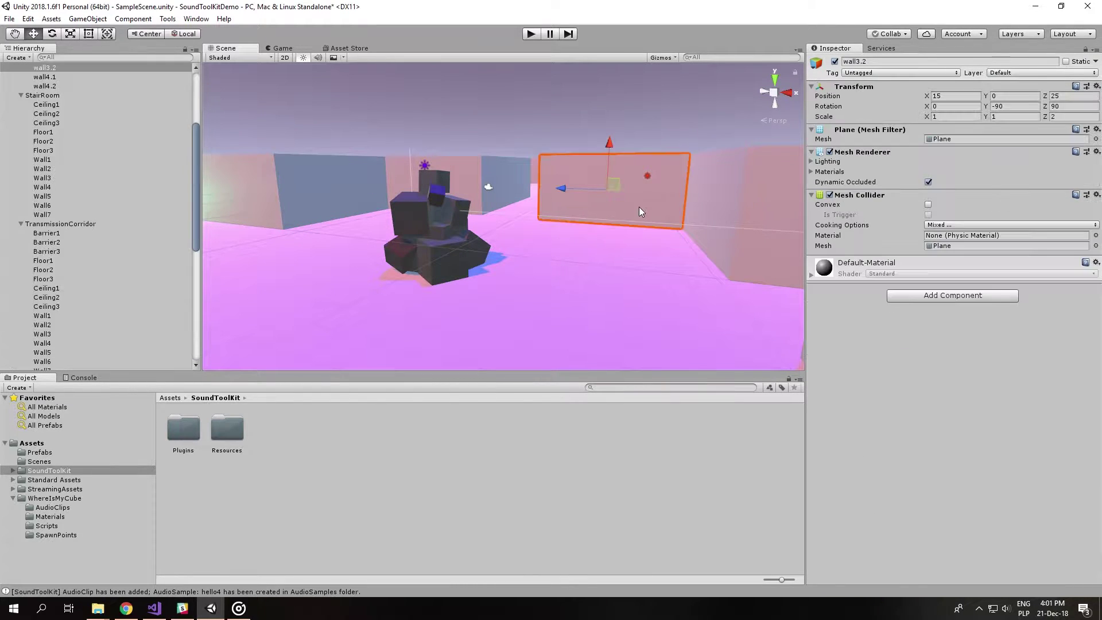
scroll(89, 169, up, 5)
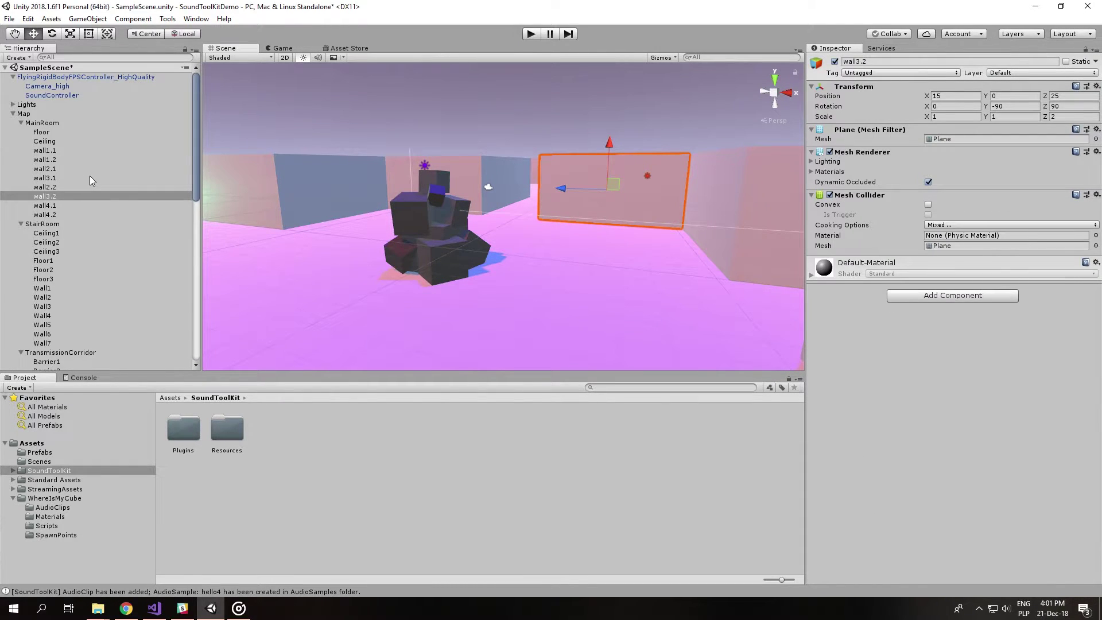
click(59, 129)
scroll(77, 232, down, 15)
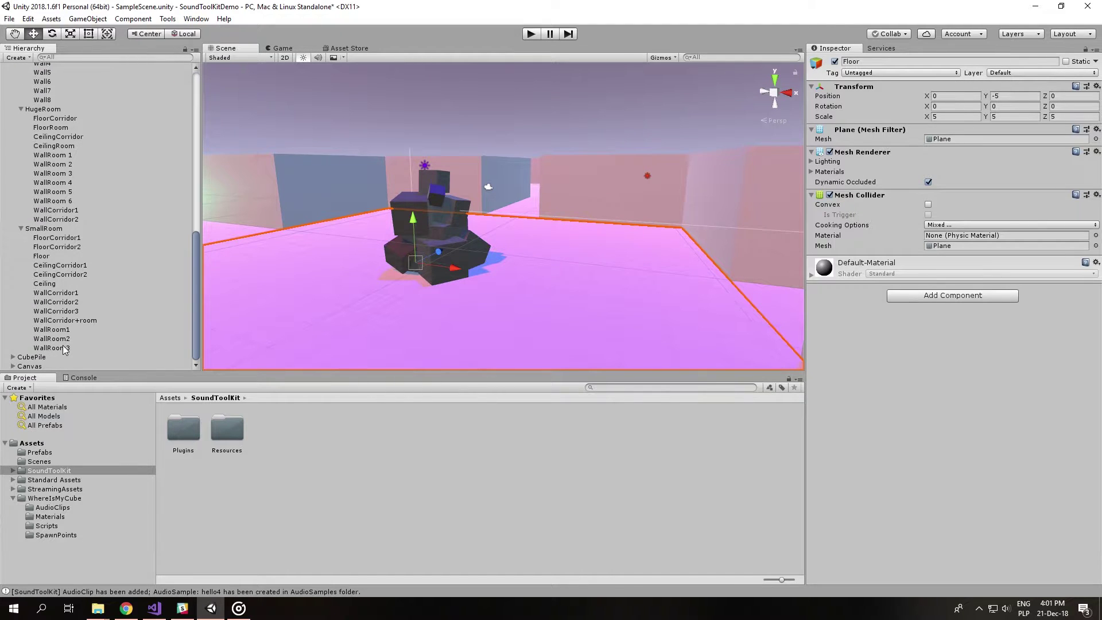
shift+click(64, 347)
ctrl+click(78, 230)
ctrl+click(67, 111)
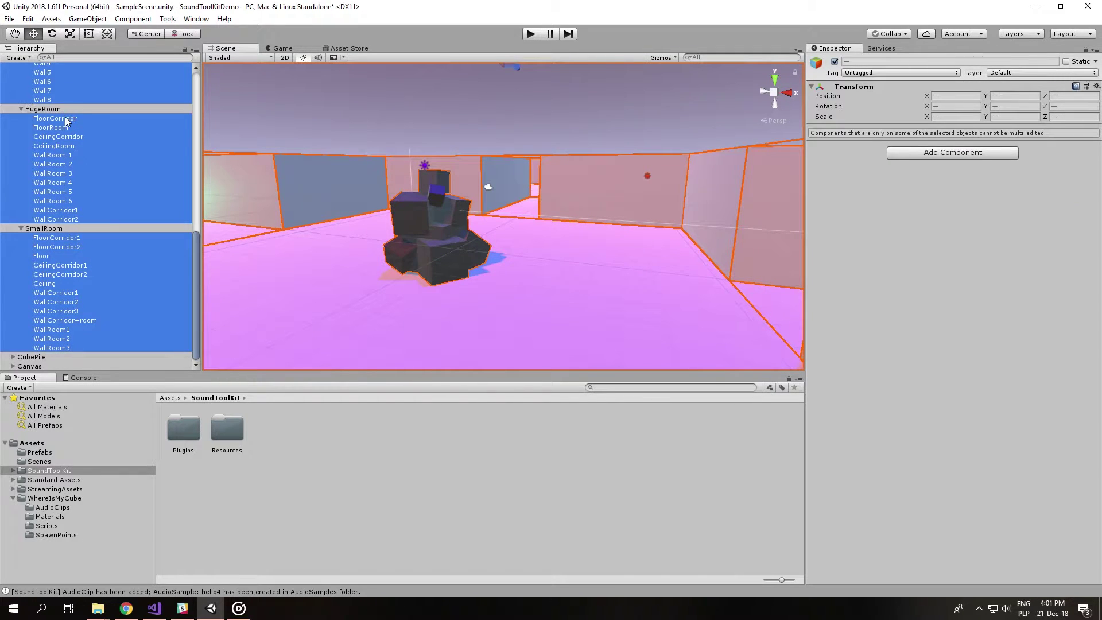
scroll(65, 124, up, 10)
ctrl+click(67, 146)
scroll(68, 147, up, 5)
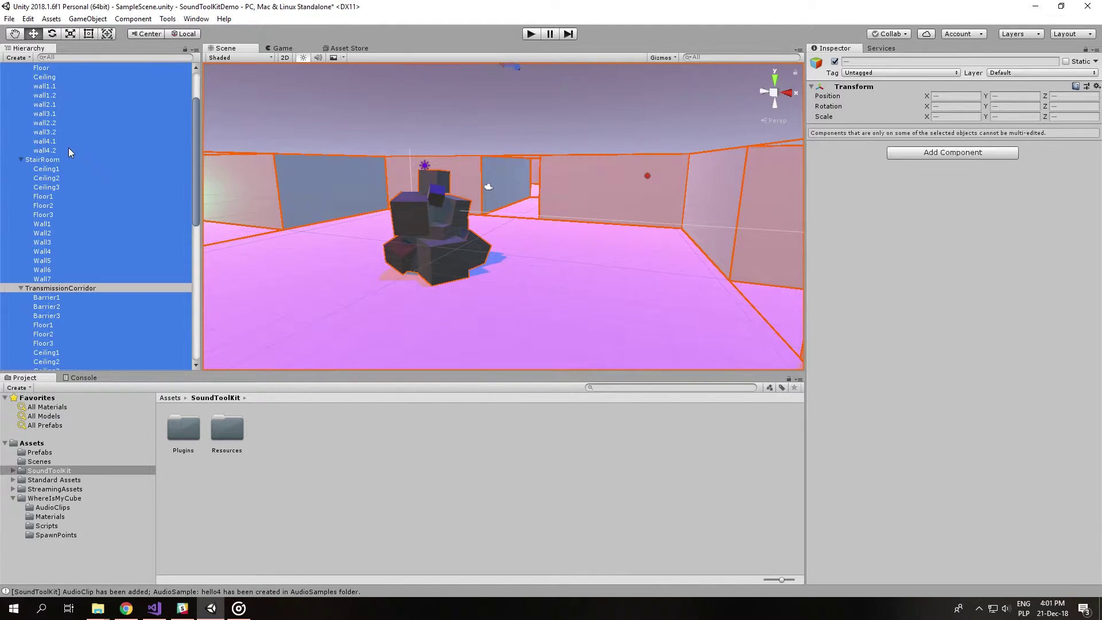
ctrl+click(67, 159)
scroll(69, 158, up, 3)
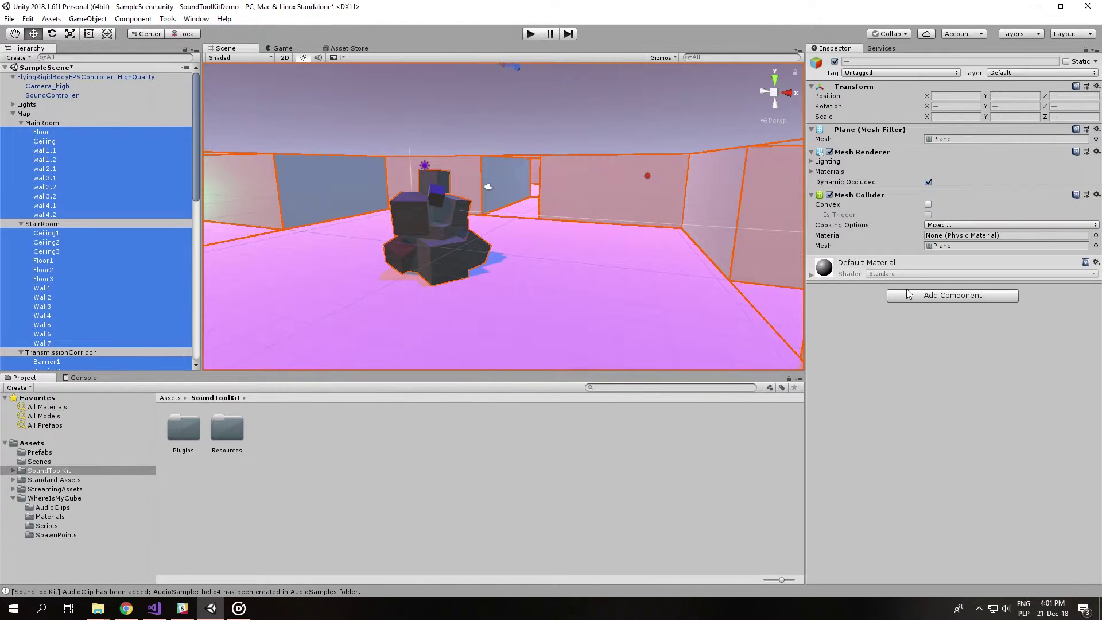
Add a SoundToolKitMesh component to all selected map objects, then select CubePile
click(953, 295)
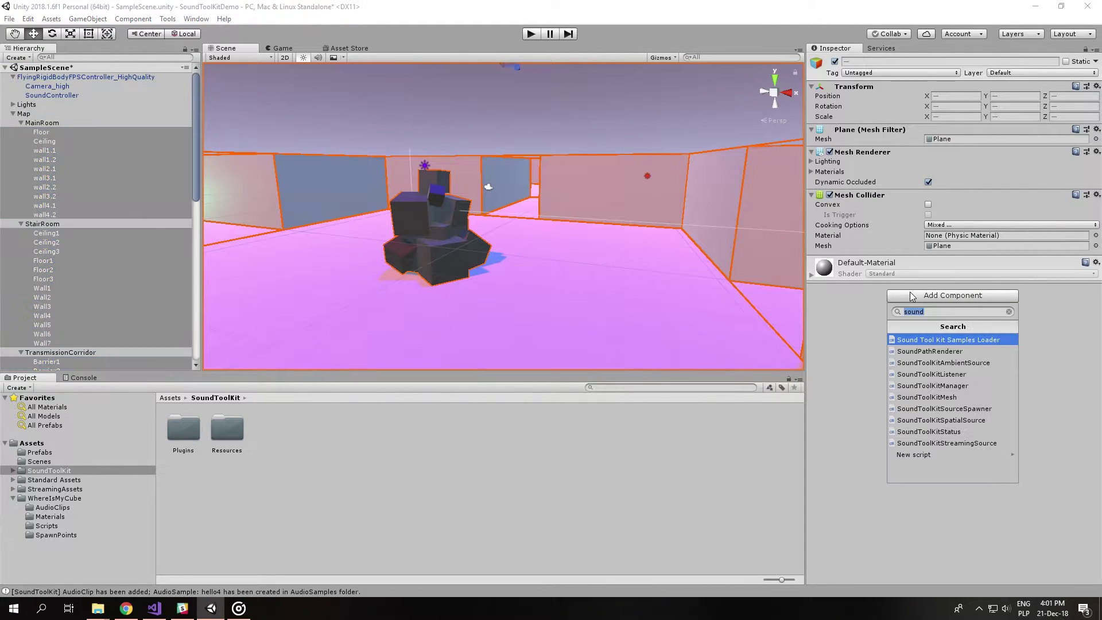
click(944, 398)
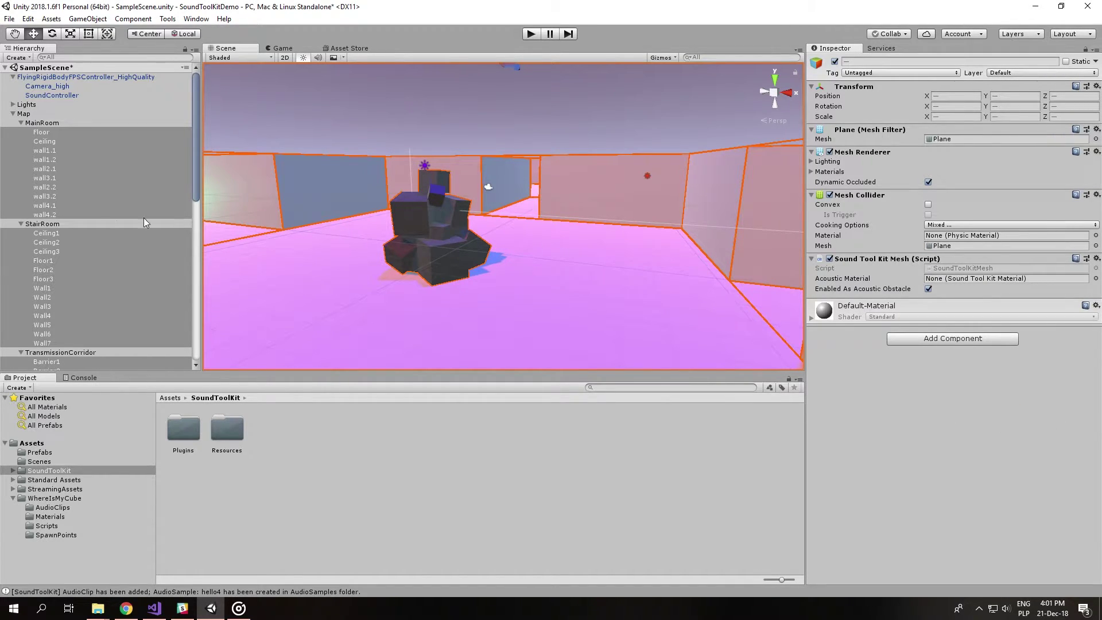
scroll(20, 367, down, 10)
click(27, 358)
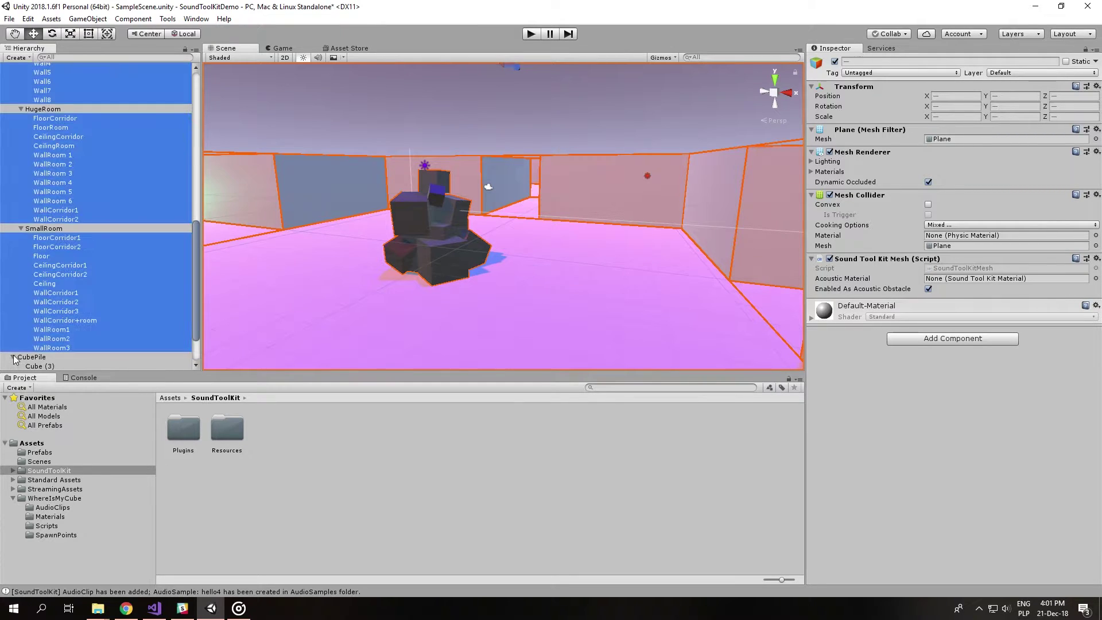
scroll(136, 298, down, 4)
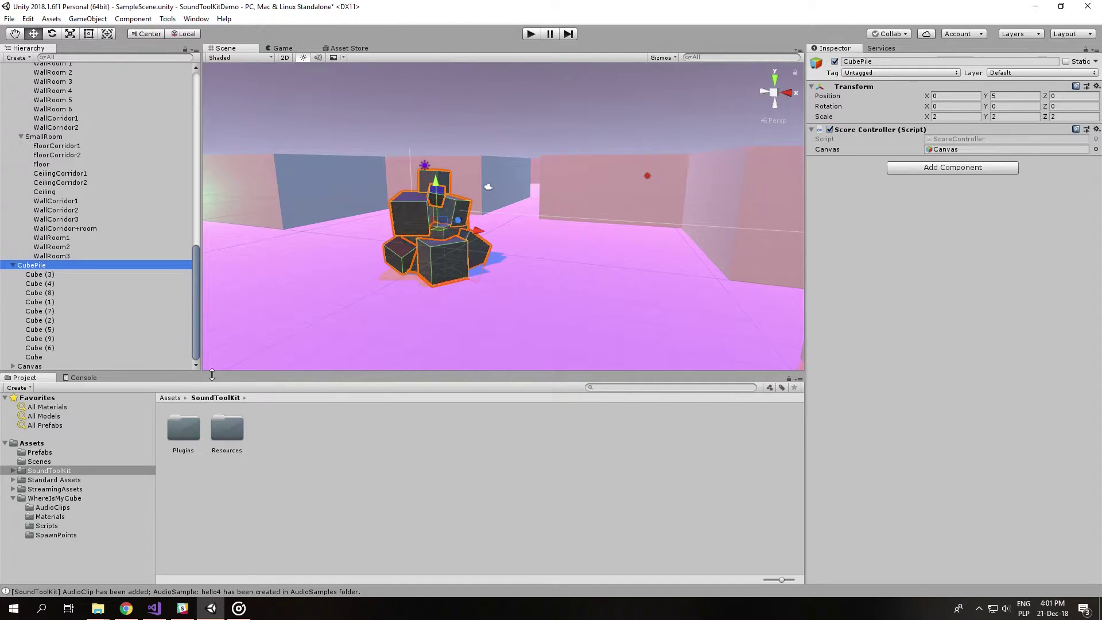
Create a new child cube, Cube (10), under CubePile
click(593, 203)
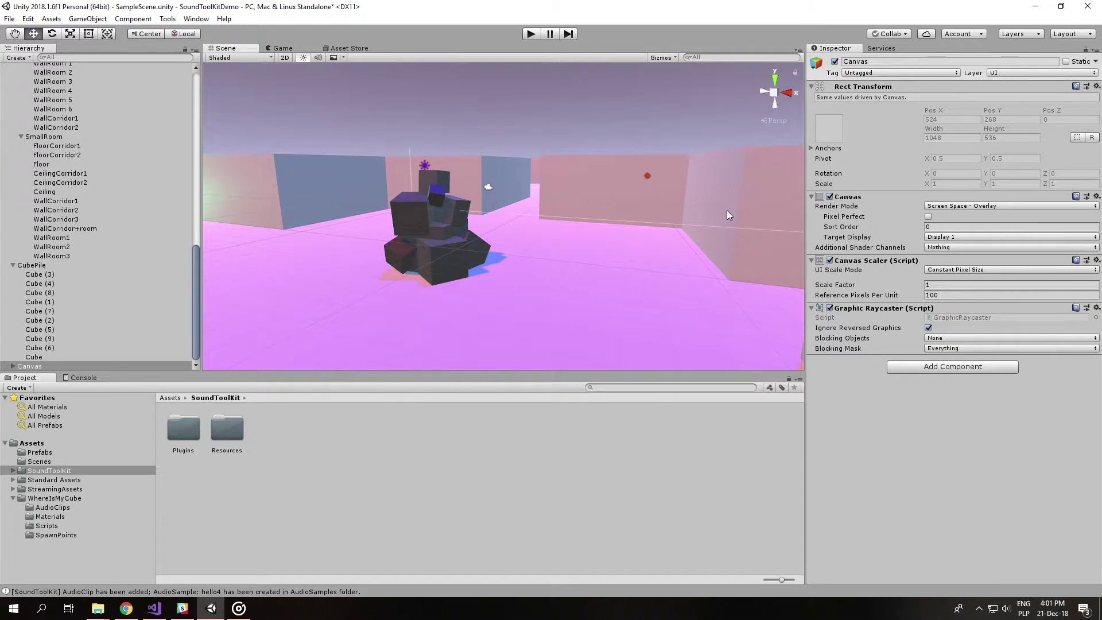
click(736, 218)
click(610, 203)
click(58, 355)
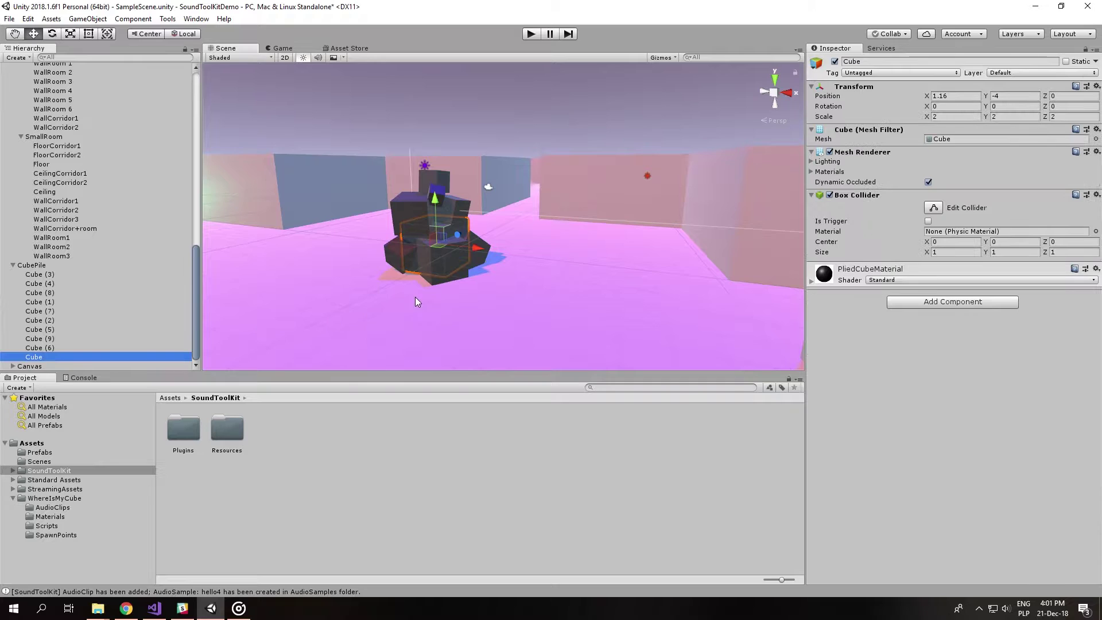
right_click(32, 265)
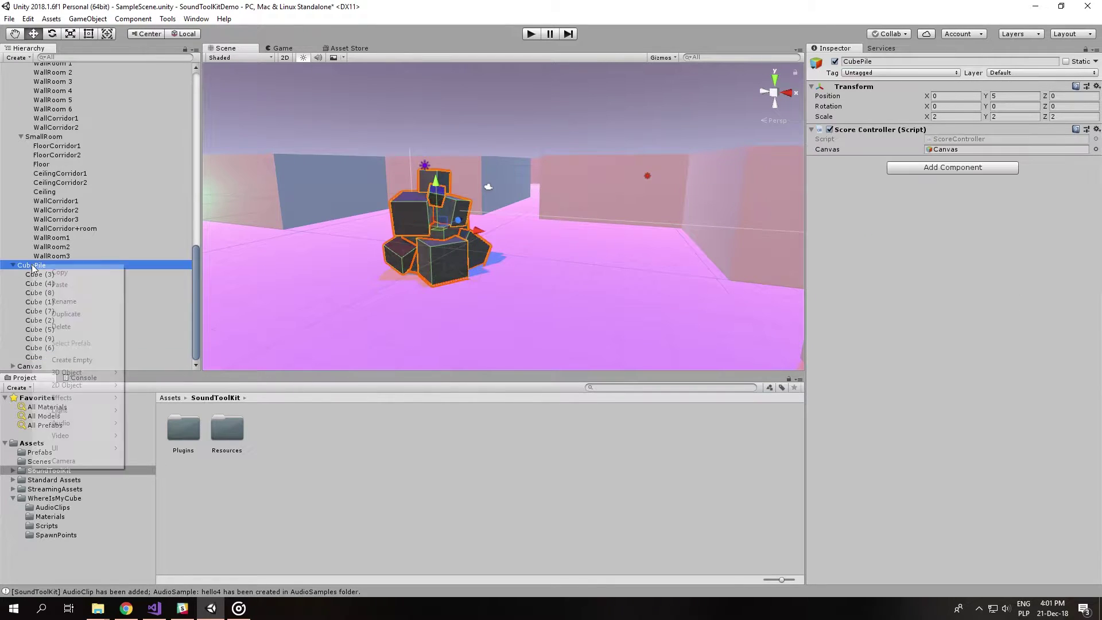
mouse_move(87, 372)
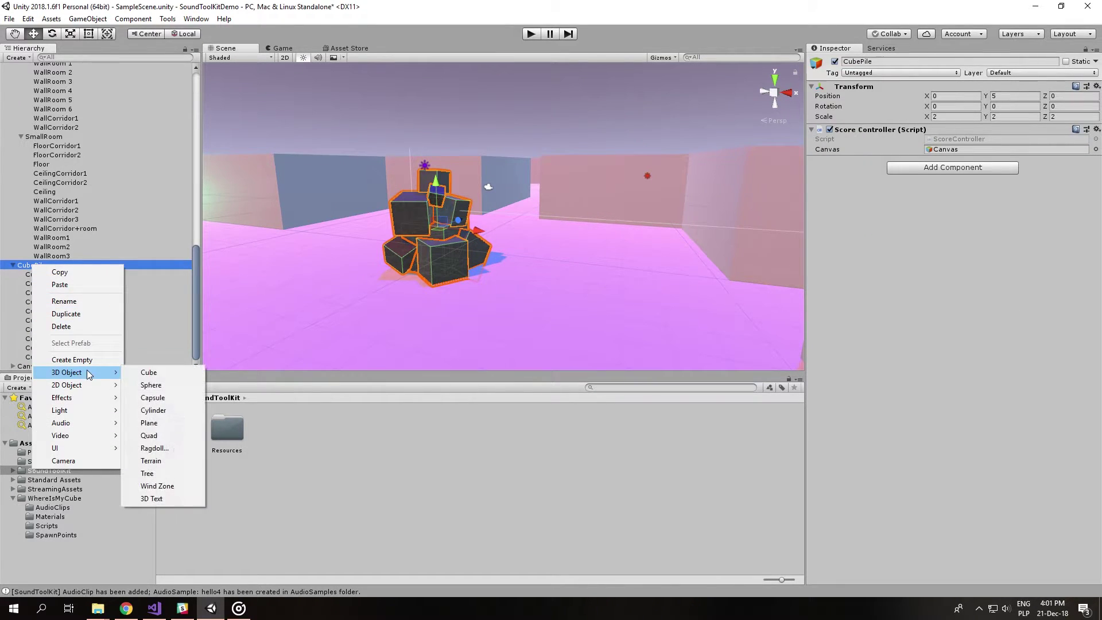
click(172, 373)
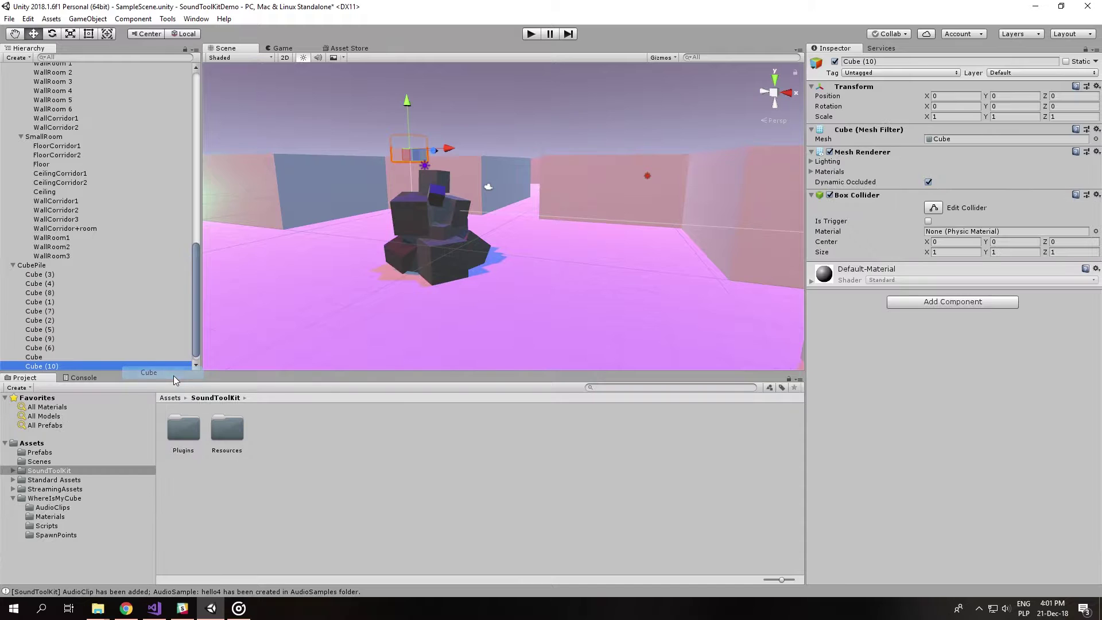
Turn off Cube (10)'s Mesh Renderer and add a SoundToolKitMesh component to it
click(829, 152)
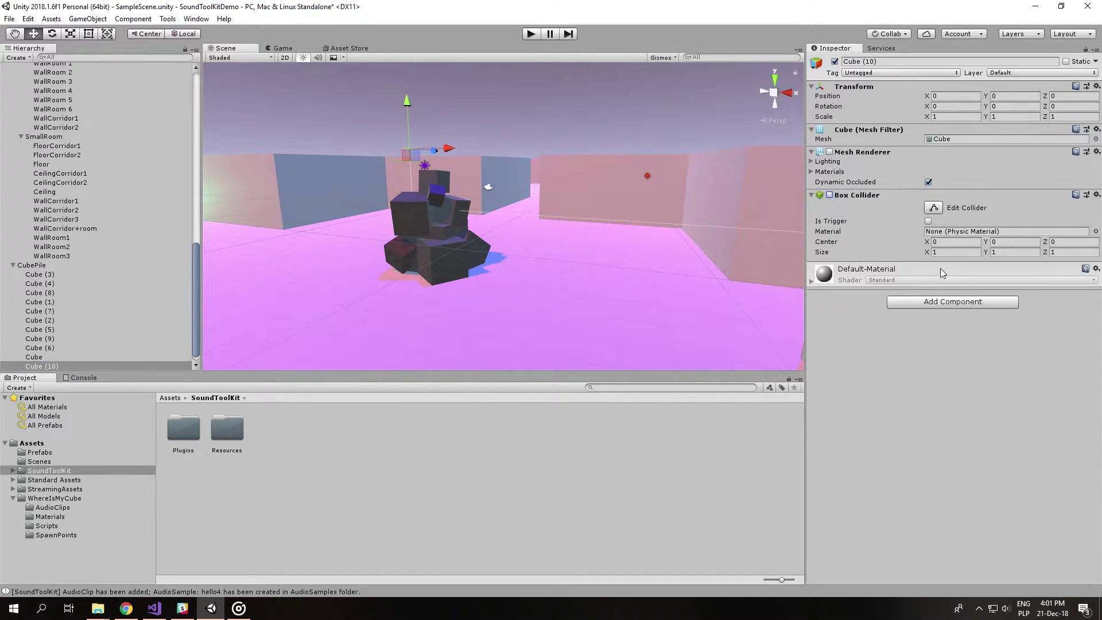
click(945, 304)
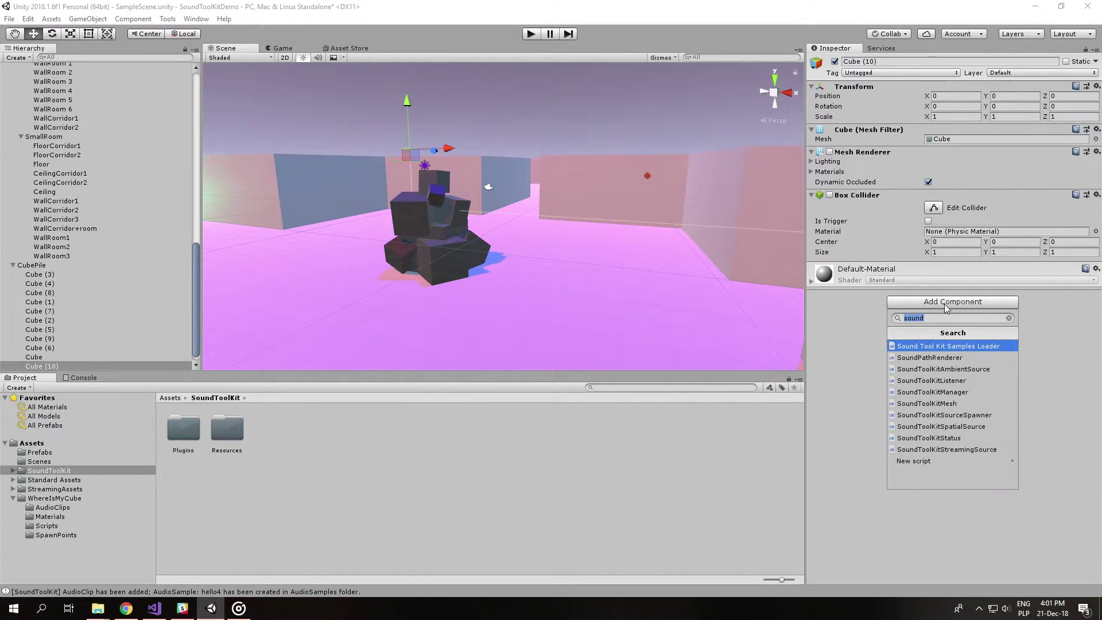
click(950, 403)
scroll(92, 309, down, 1)
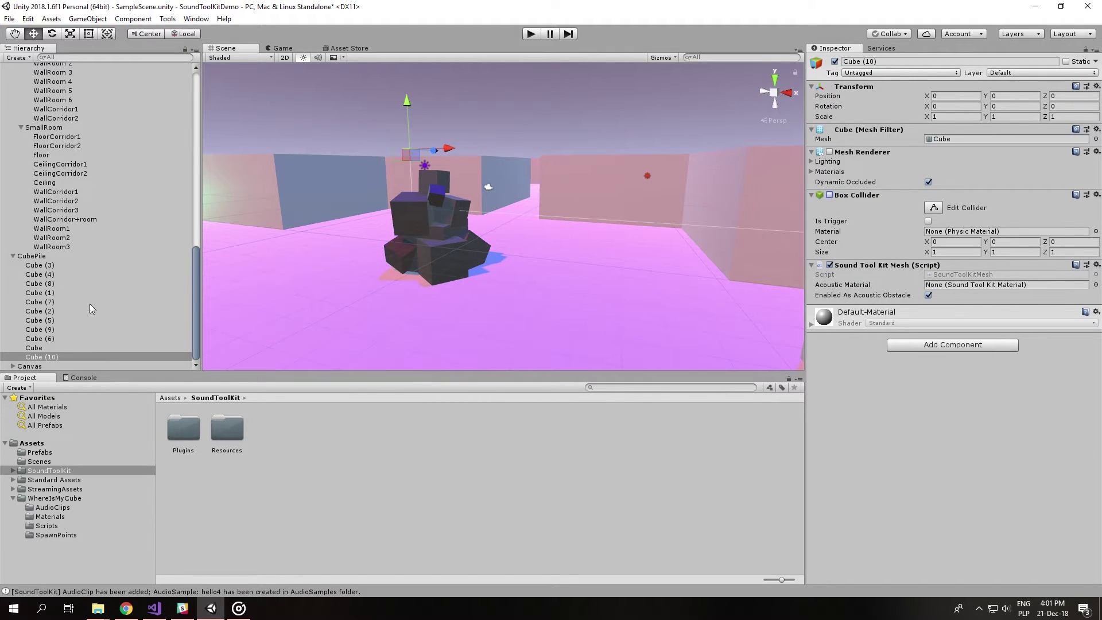
click(92, 354)
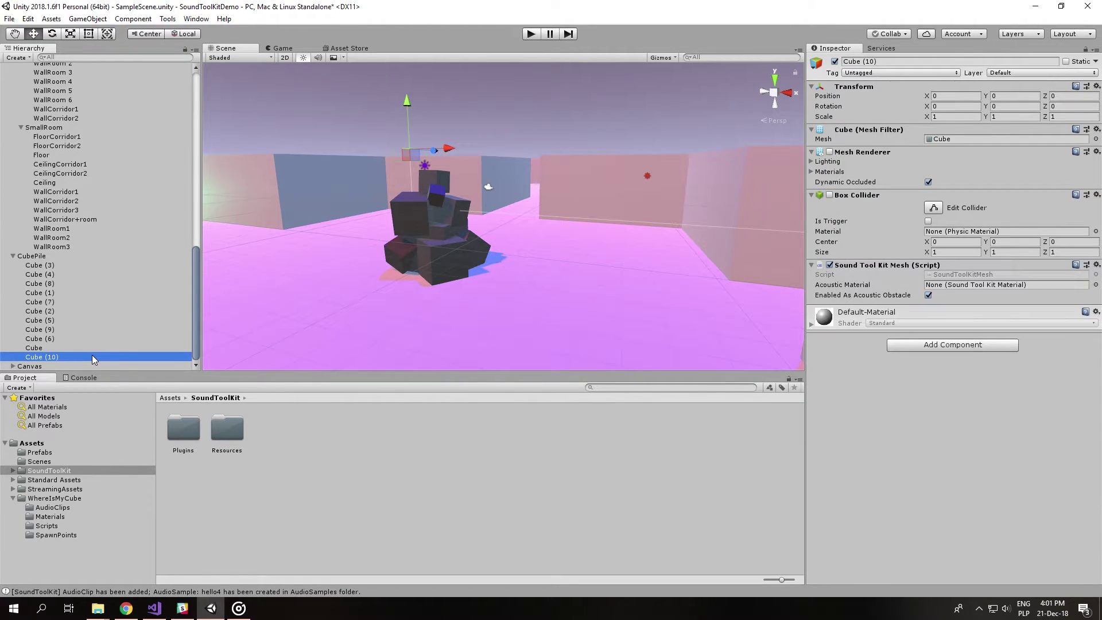
Scale Cube (10) to about 1.95 × 5.43 × 2.87 and place it at 1.14, -4.21, -0.4
drag(409, 114, 412, 208)
drag(454, 255, 508, 263)
key(r)
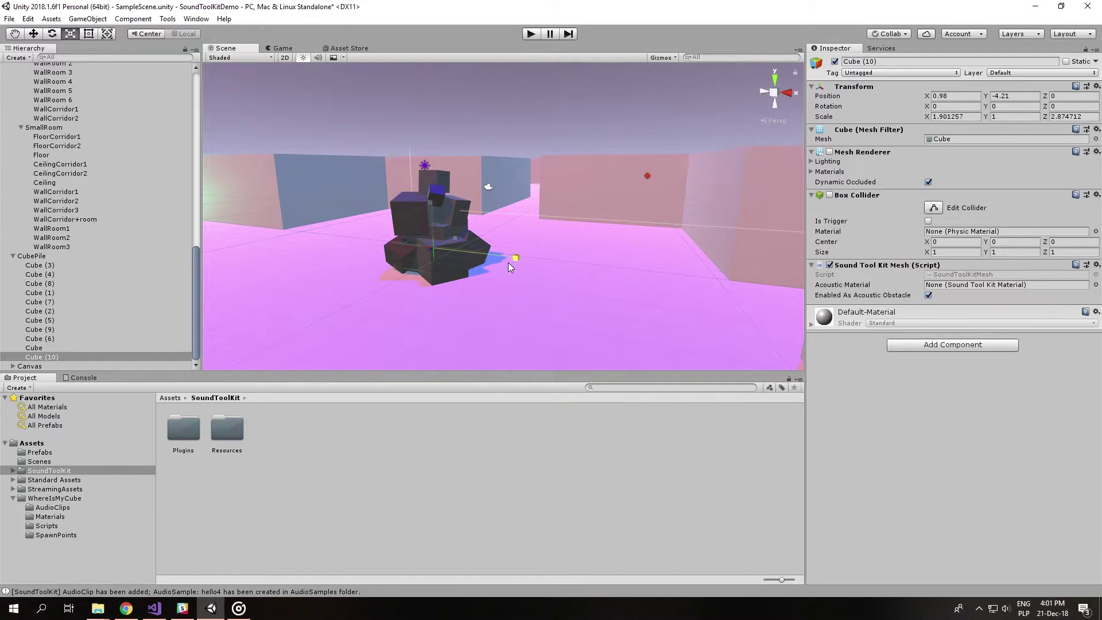
drag(419, 32, 416, 15)
key(w)
mouse_move(466, 254)
mouse_down()
mouse_move(491, 257)
mouse_move(477, 255)
mouse_up()
alt+drag(504, 187, 420, 250)
drag(593, 259, 131, 234)
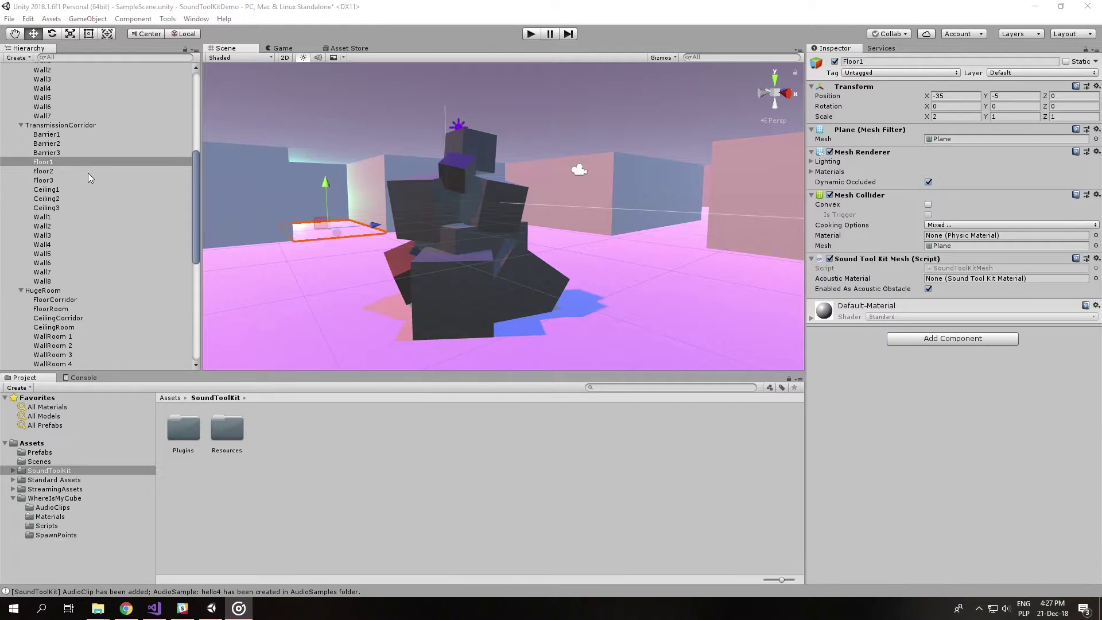
scroll(91, 178, up, 10)
click(57, 132)
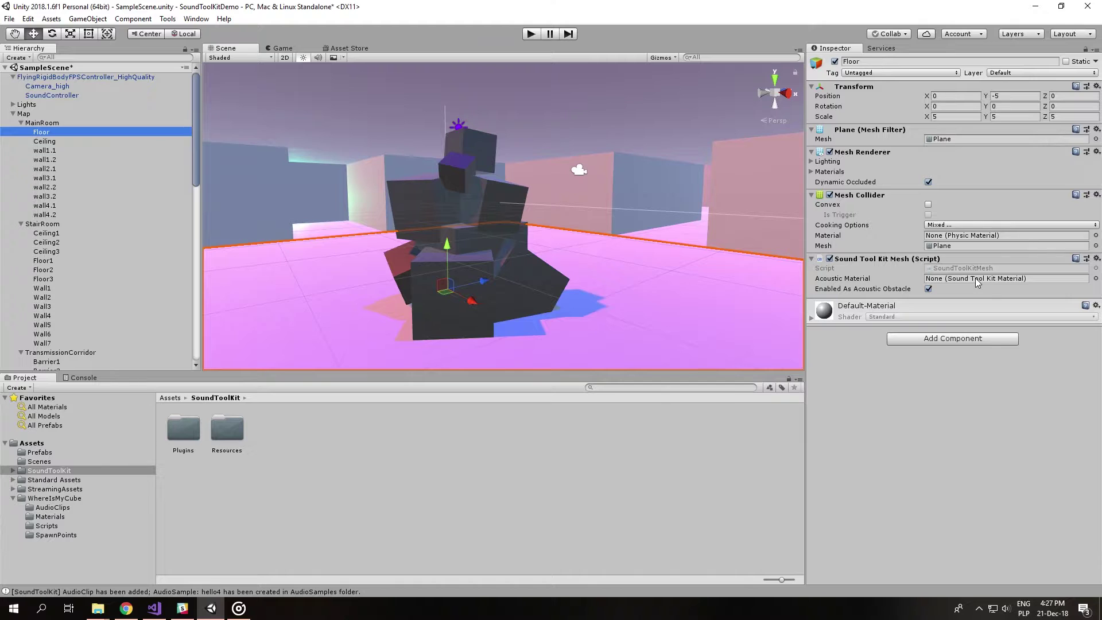
click(1095, 278)
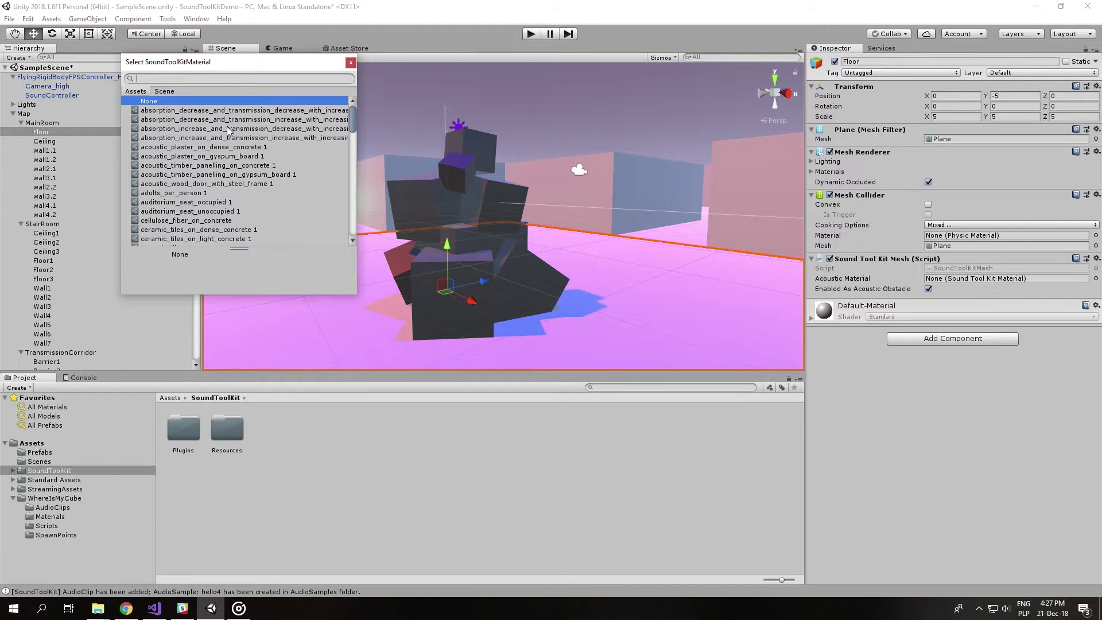
scroll(228, 189, down, 5)
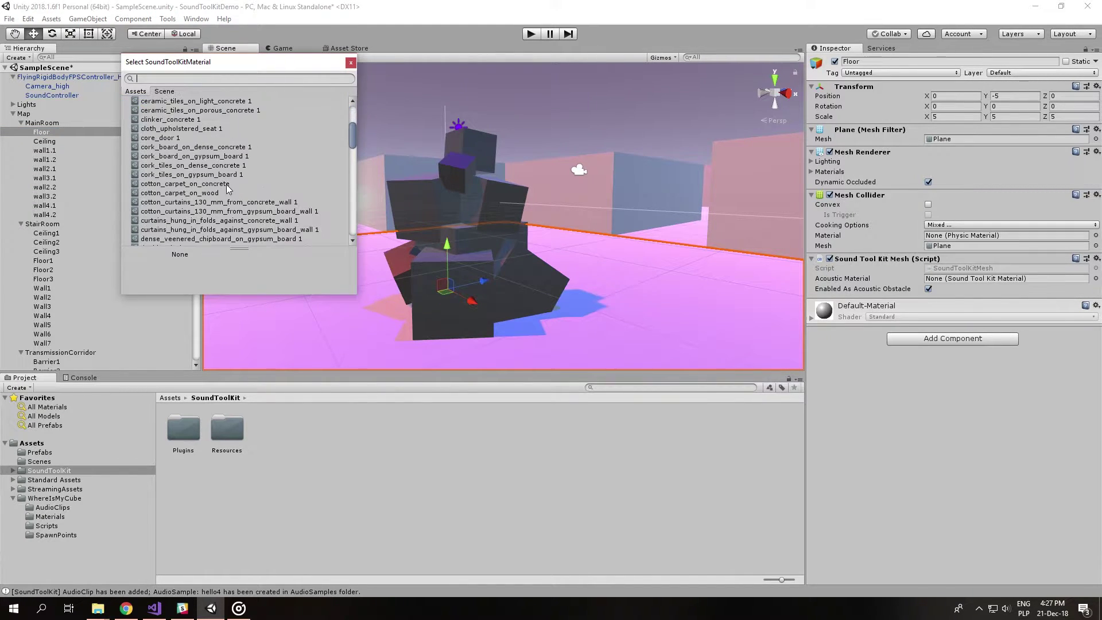
scroll(229, 210, up, 5)
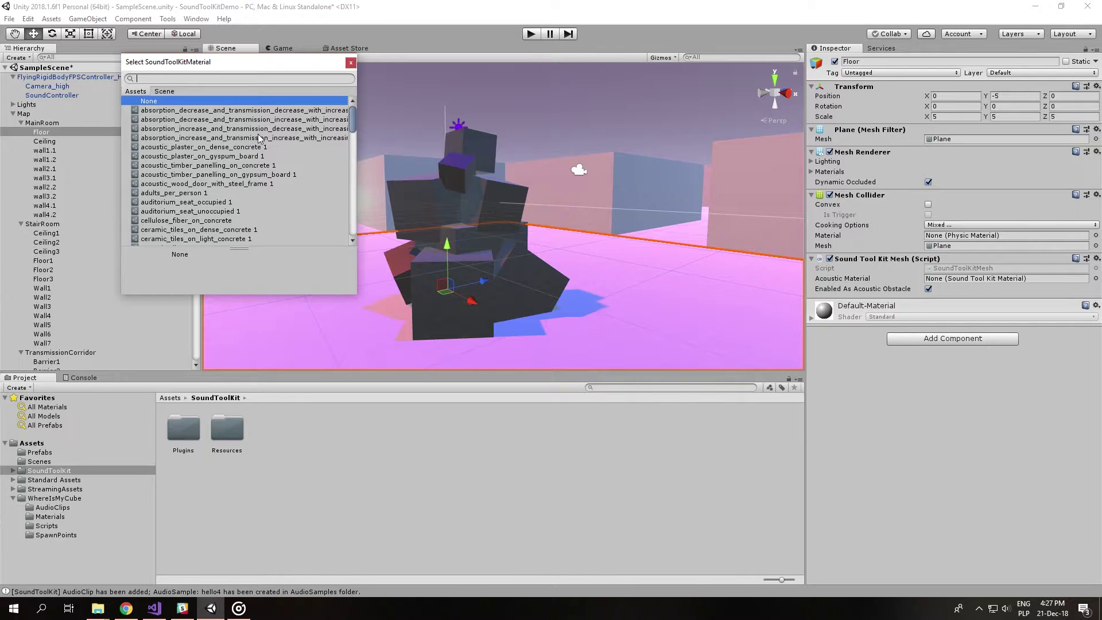
click(351, 63)
right_drag(310, 220, 472, 290)
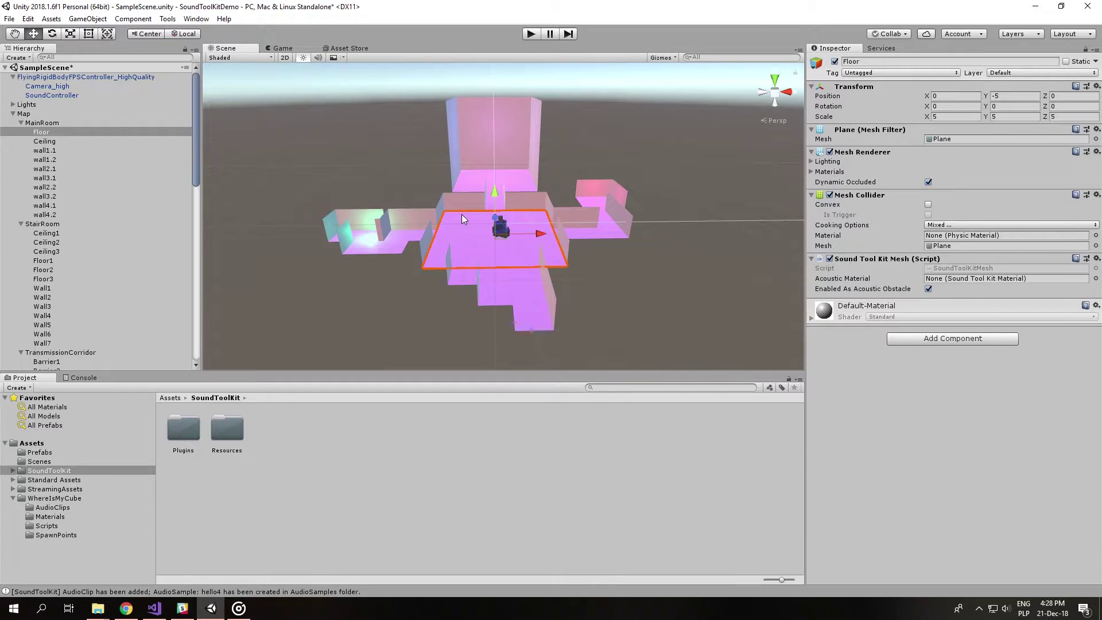
Select MainRoom's Floor through wall4.2 and browse the Acoustic Material picker list
click(95, 133)
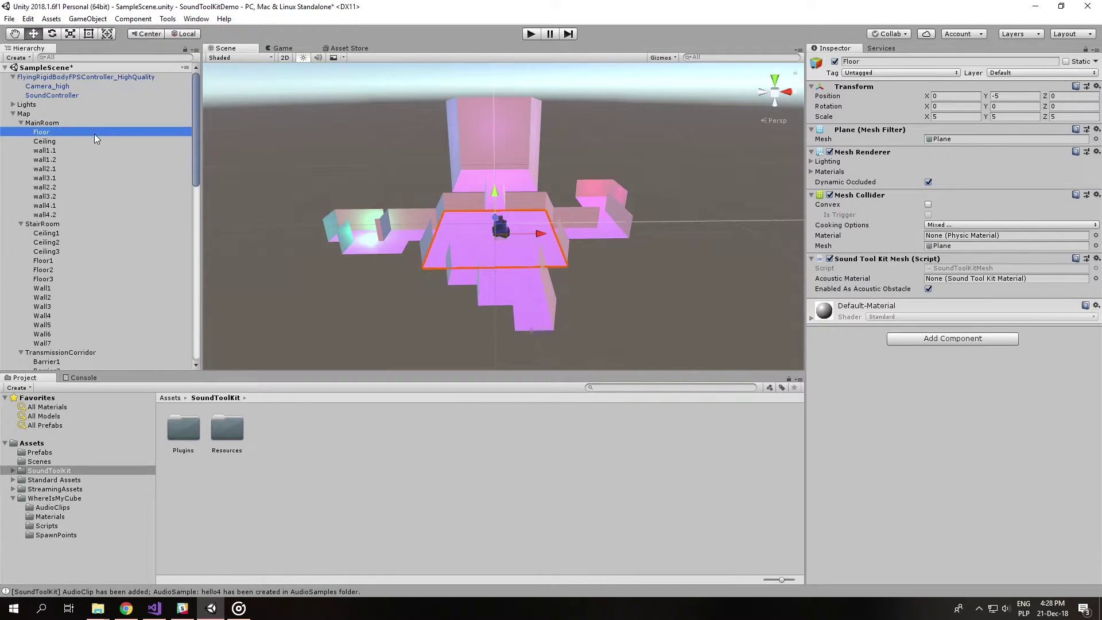
shift+click(65, 213)
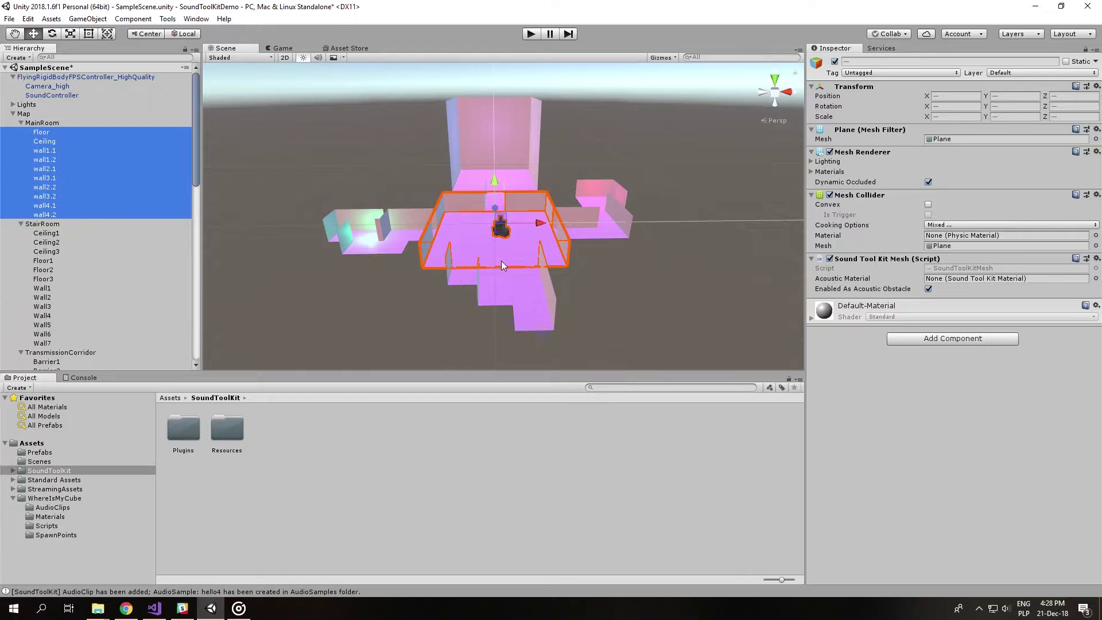
click(1096, 279)
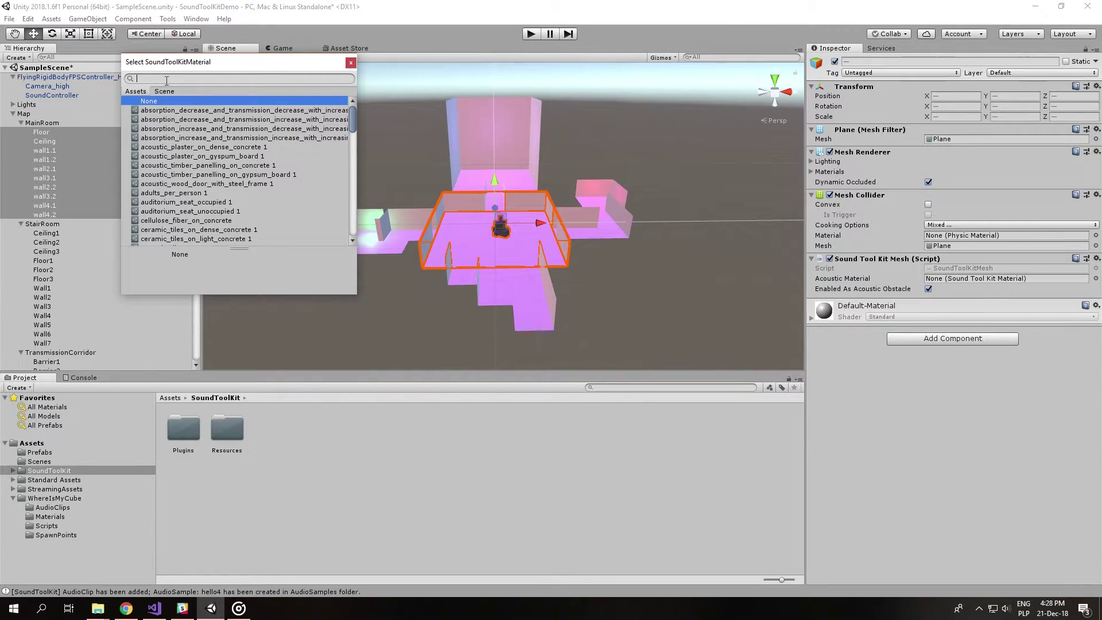
scroll(166, 131, down, 6)
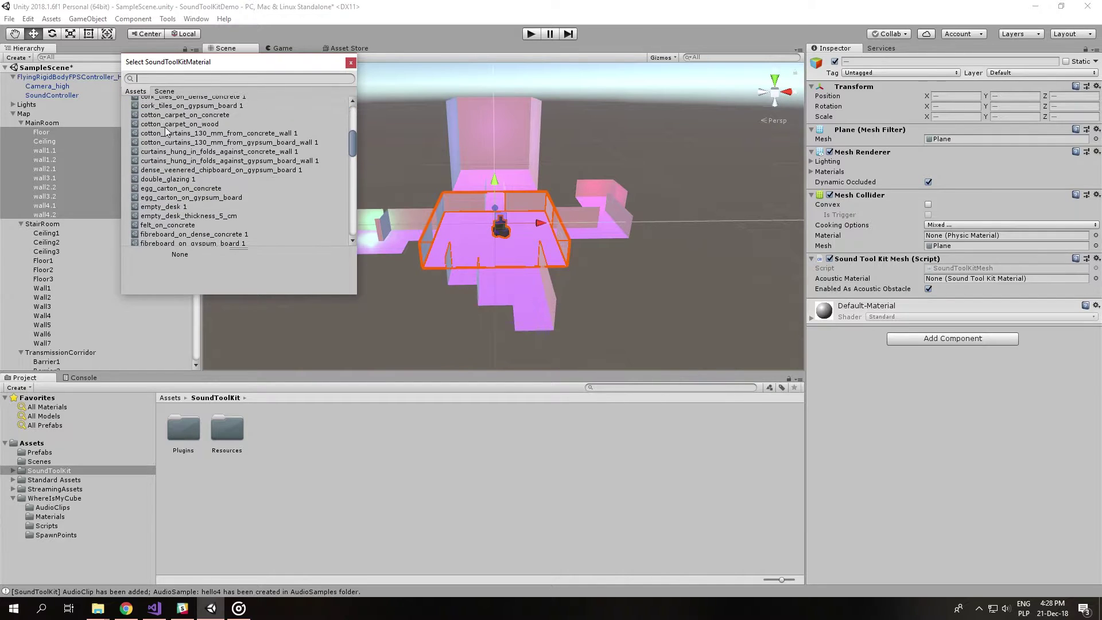